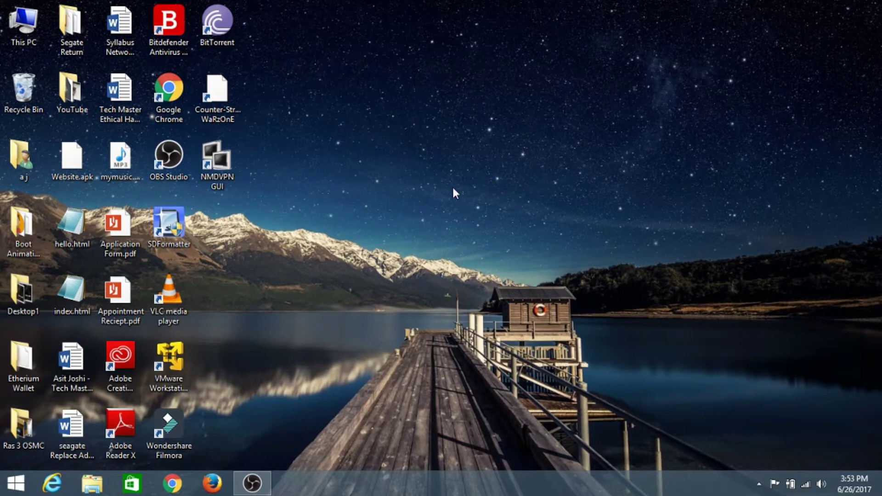
In Chrome, search for 'tor brows' and open the Tor Project result
drag(459, 177, 497, 236)
click(172, 485)
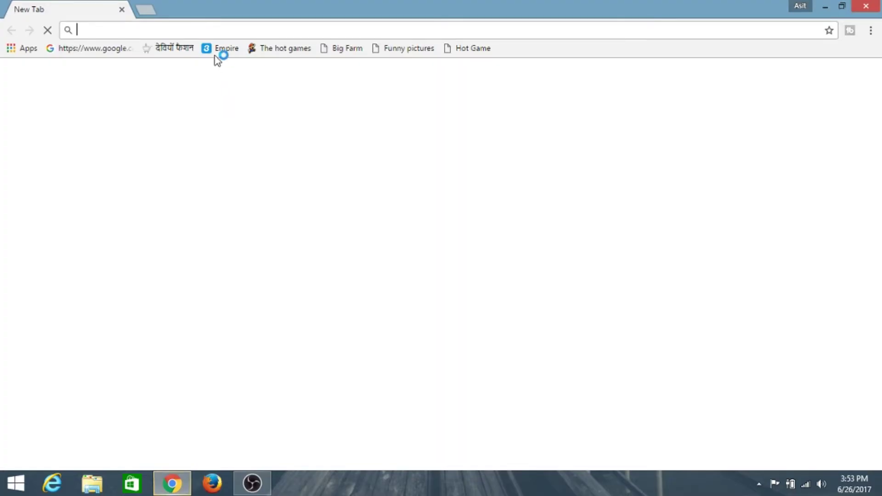
text(tor brows)
key(Return)
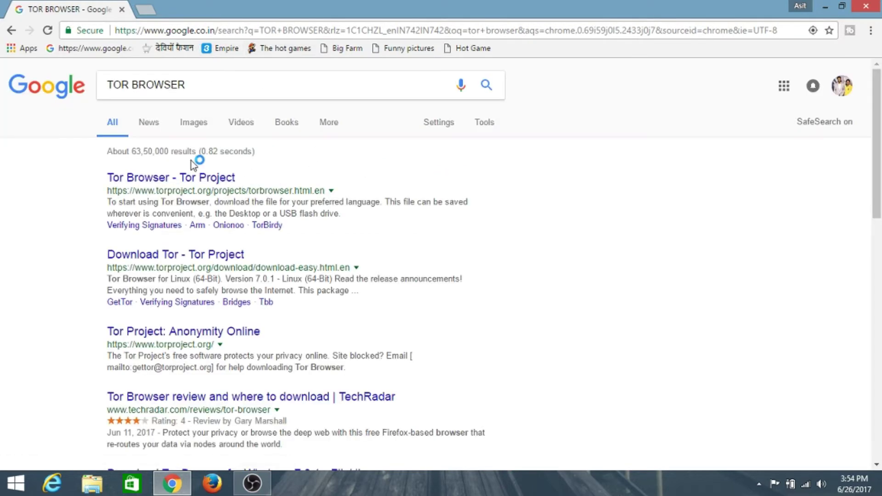
click(170, 179)
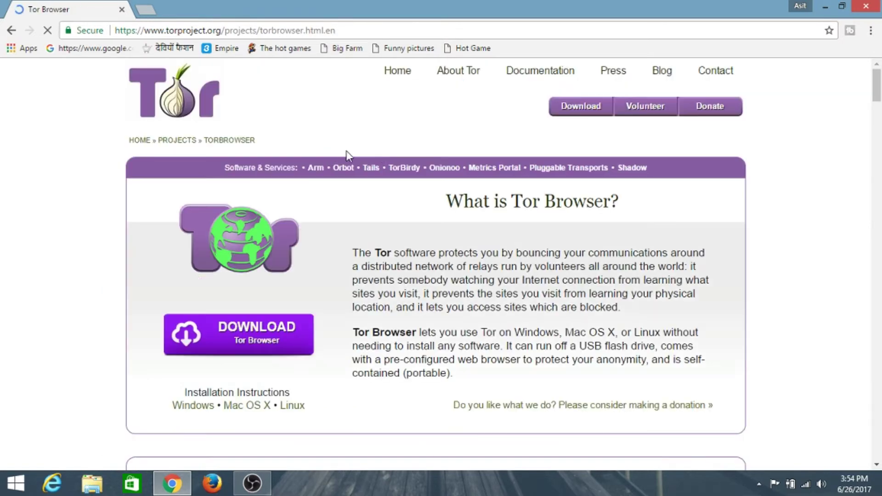
Download the English Windows 32/64-bit Tor Browser installer and open the downloaded .exe
scroll(404, 168, down, 3)
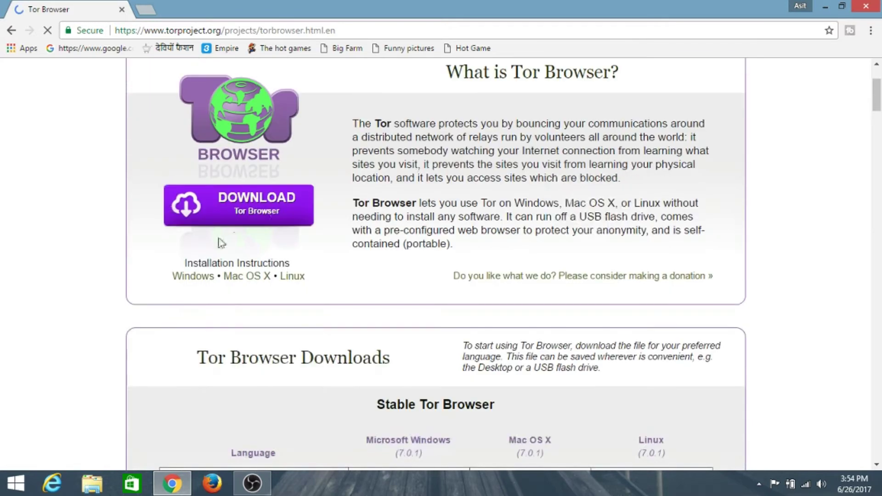
click(257, 208)
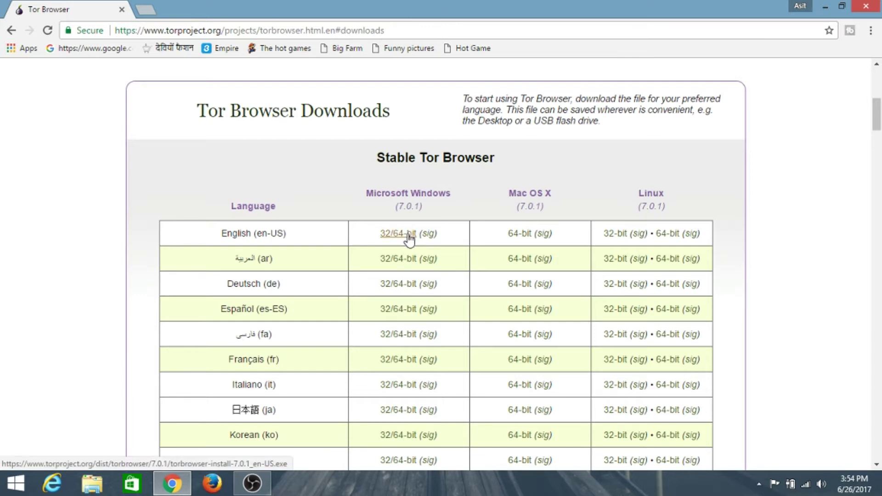
scroll(407, 239, down, 1)
scroll(474, 291, up, 3)
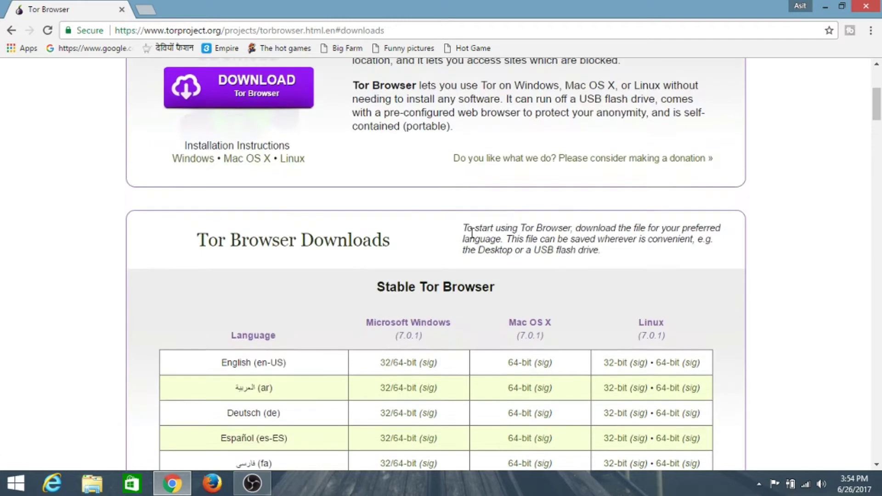
scroll(472, 233, down, 3)
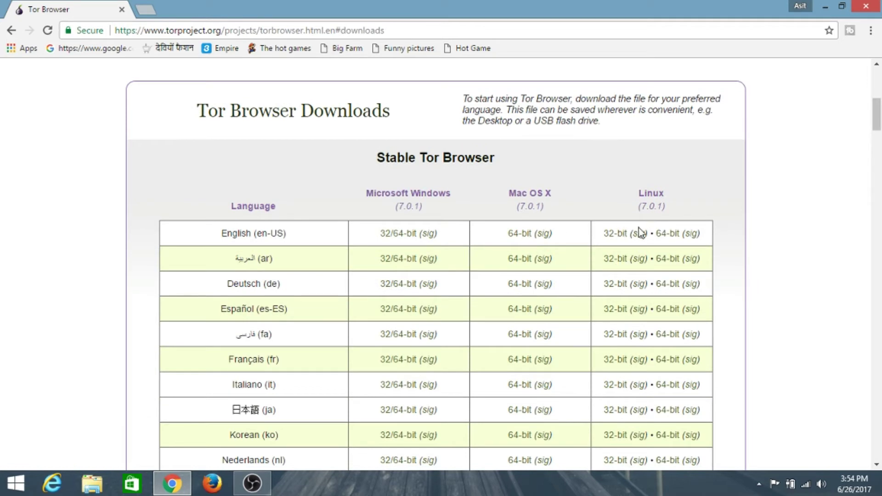
click(407, 238)
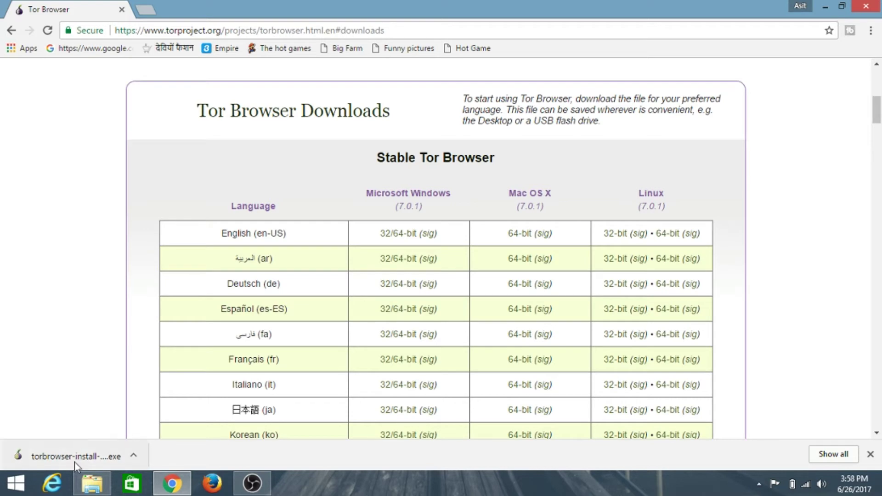
click(91, 456)
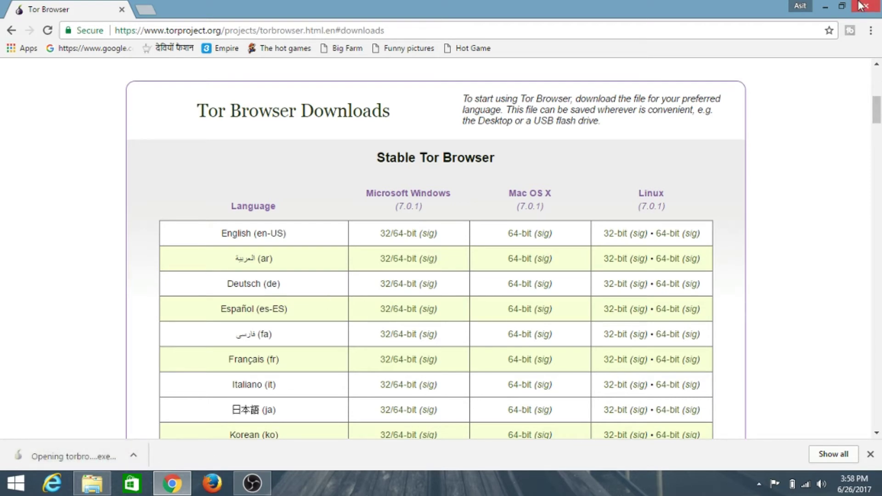
click(825, 6)
Install Tor Browser into the desktop folder with 'Run Tor Browser' unchecked, then finish setup
click(448, 272)
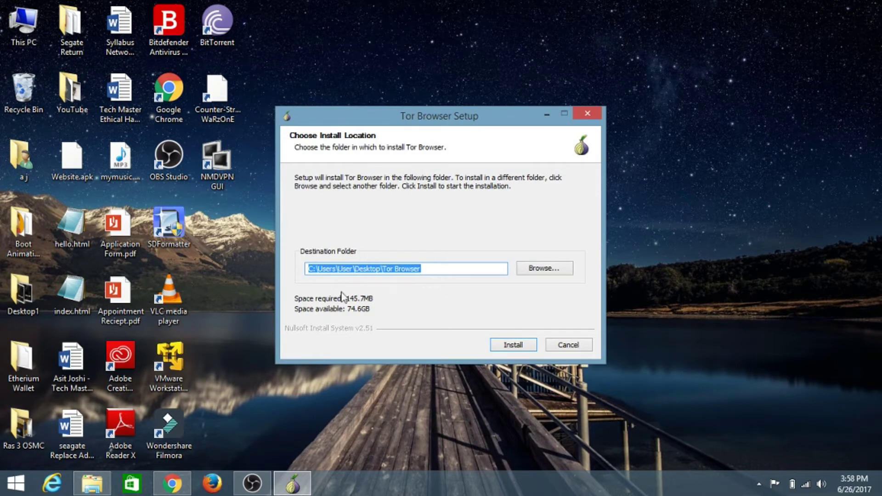
click(526, 343)
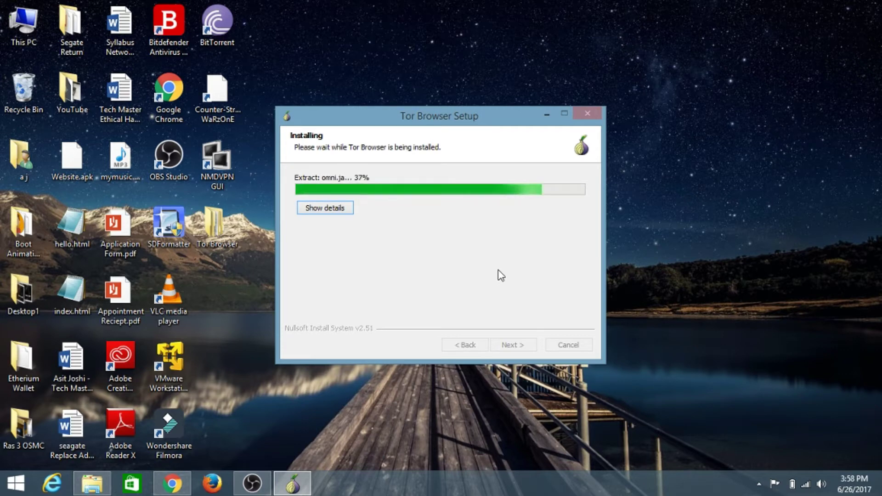
click(401, 226)
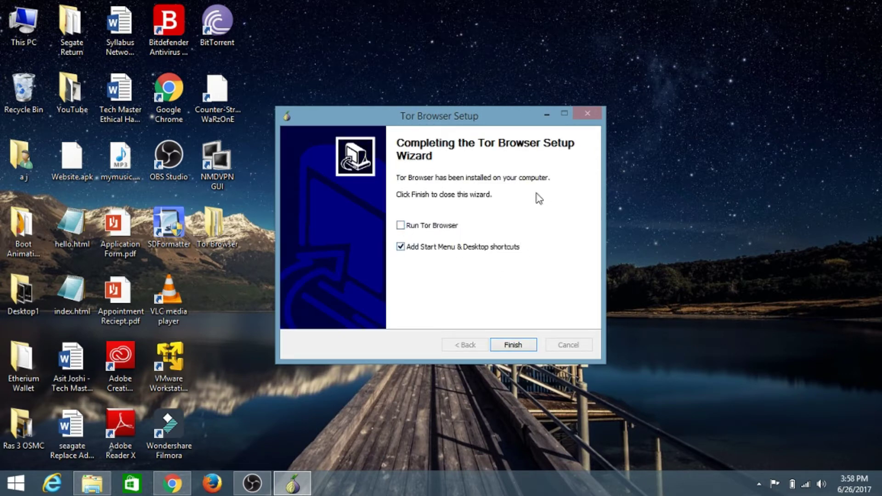
click(515, 344)
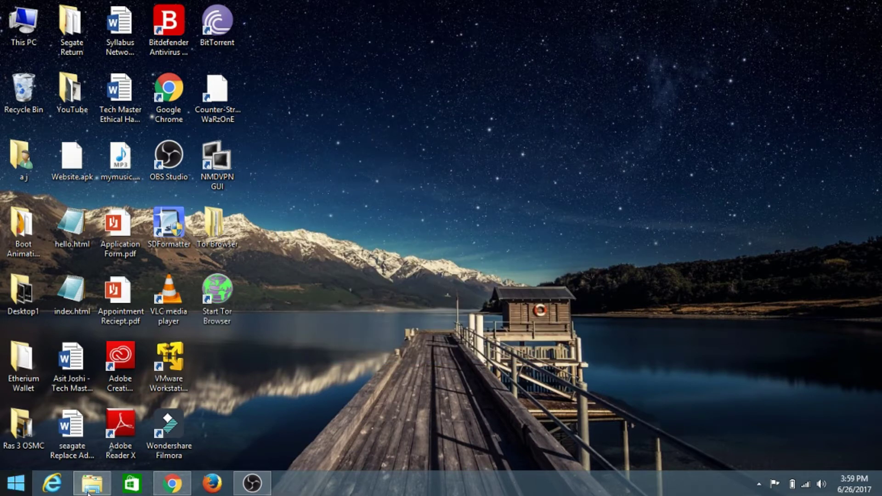
Close Chrome, launch the Start Tor Browser shortcut, and connect directly to the Tor network
click(172, 484)
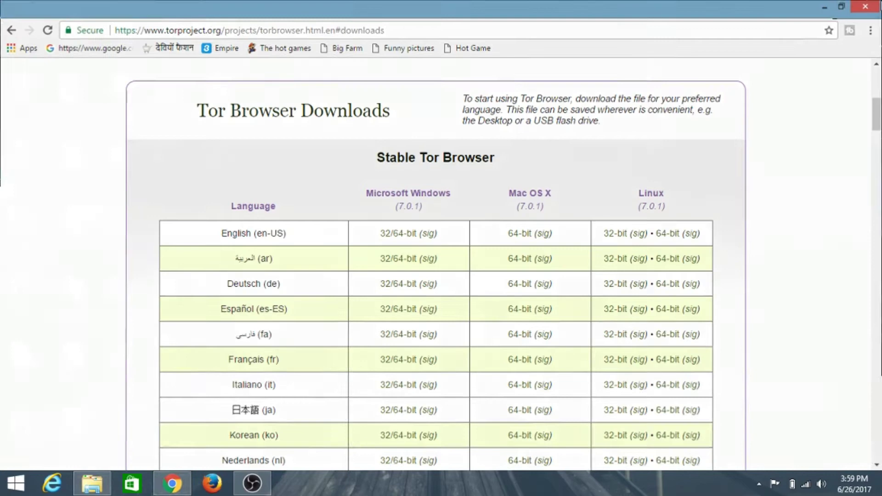
click(866, 6)
double_click(224, 297)
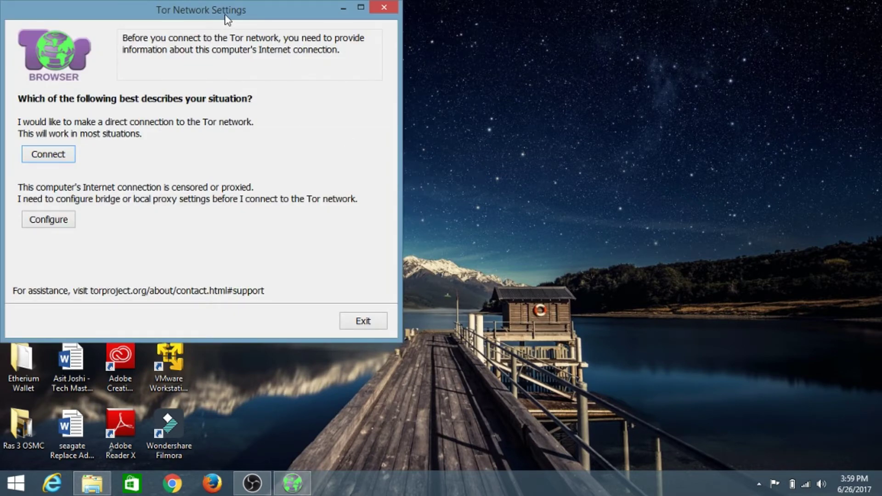
drag(224, 11, 252, 23)
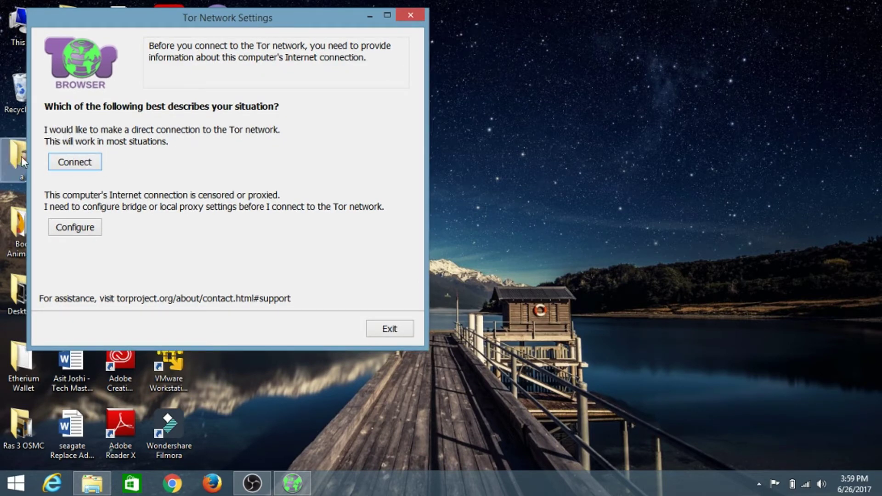
click(80, 165)
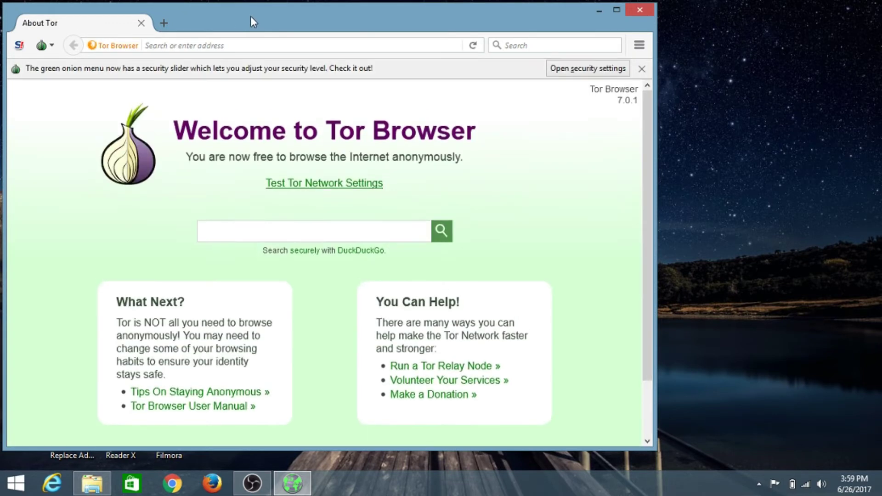
Browse the Tor onion menu's identity and security options and dismiss the security-slider notification
drag(251, 16, 277, 23)
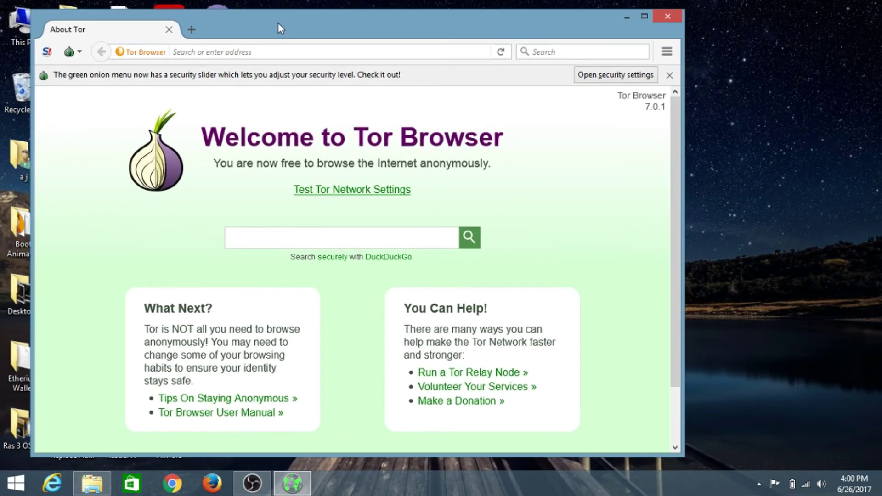
click(73, 53)
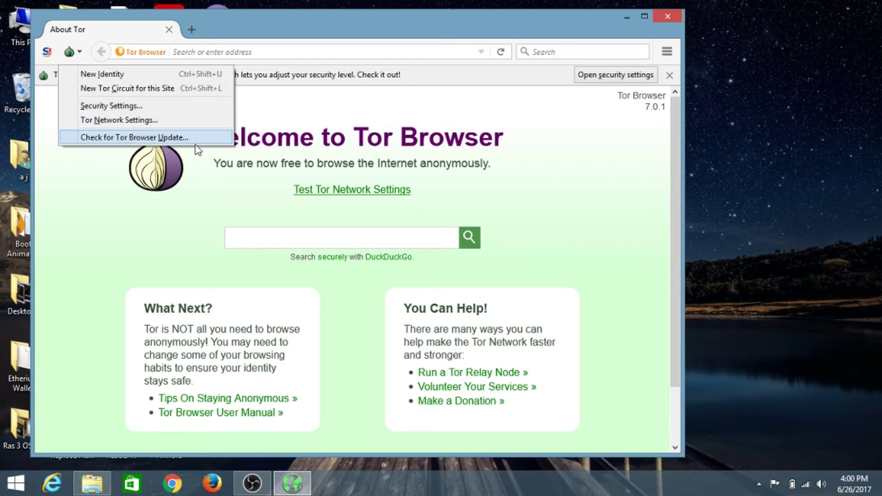
click(202, 185)
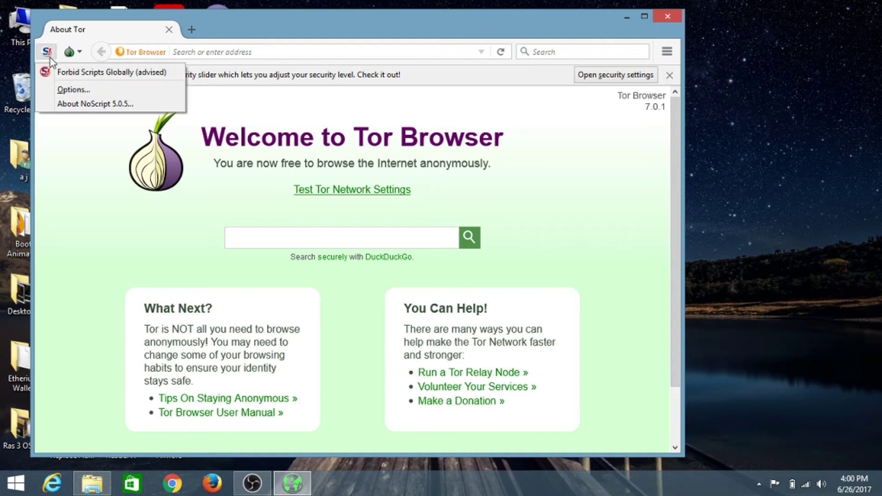
click(82, 57)
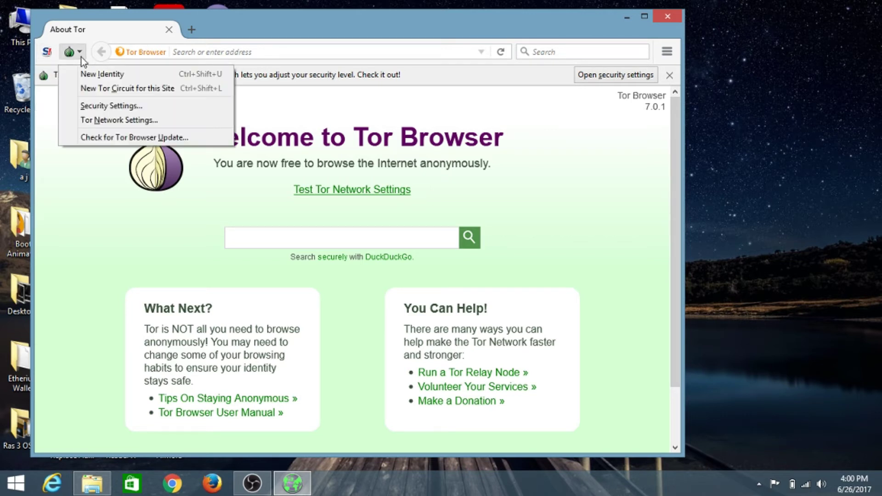
click(82, 57)
click(670, 75)
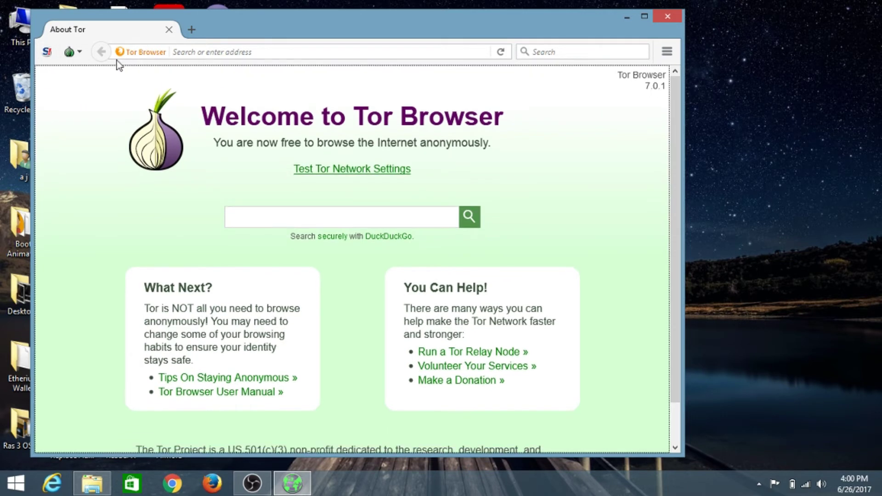
click(73, 53)
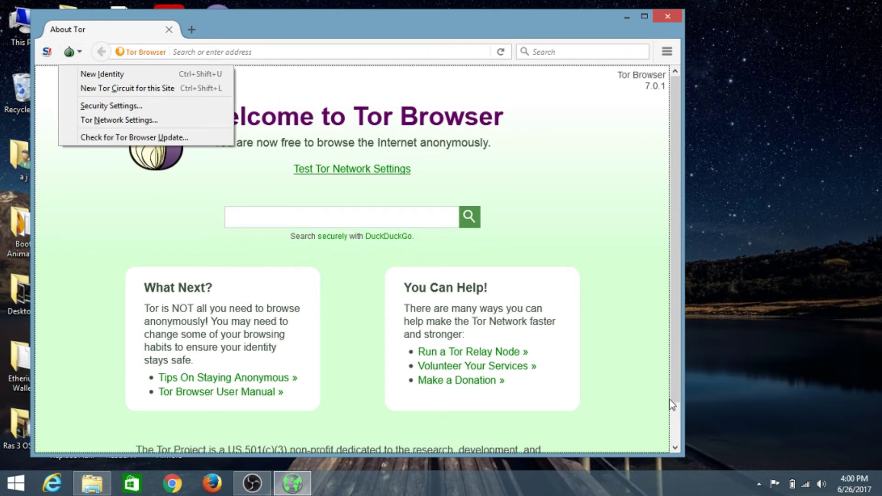
click(684, 373)
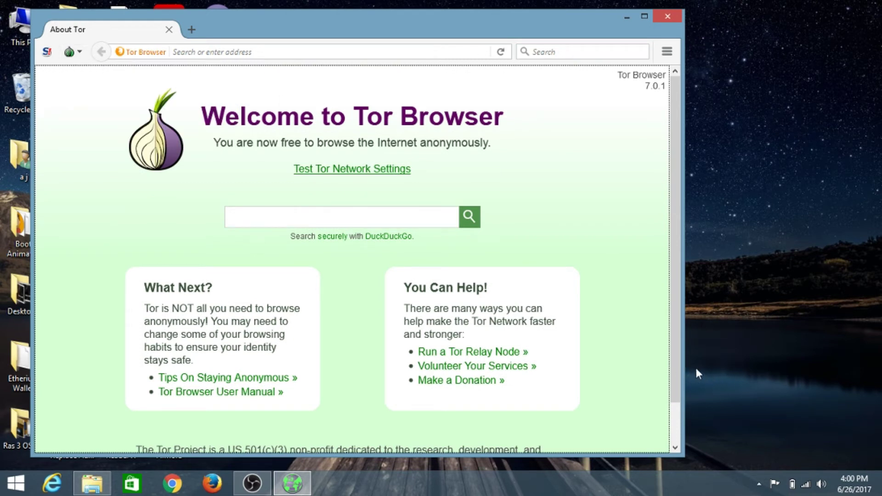
Maximize the window, dismiss the maximizing warning, then restore it and widen it slightly
click(646, 16)
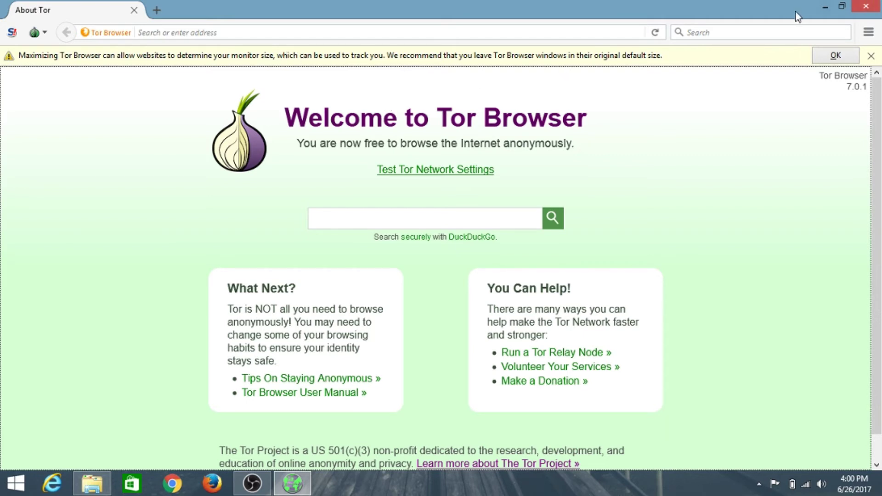
click(844, 56)
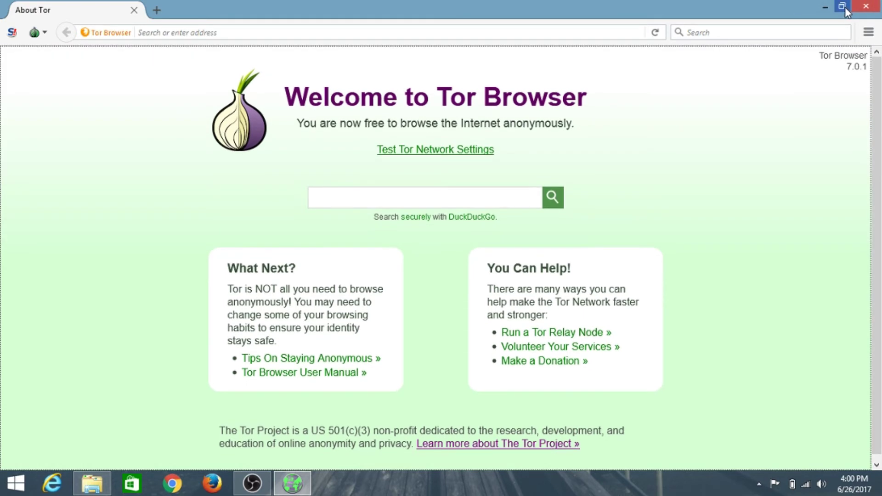
click(846, 8)
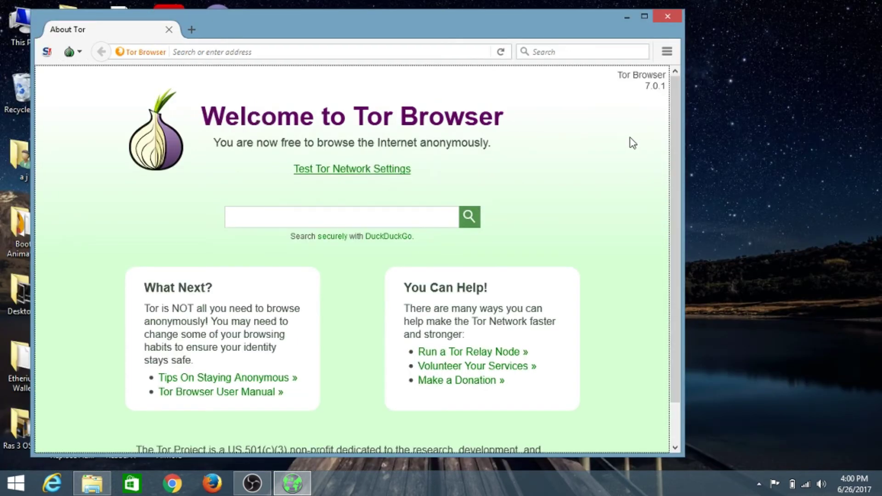
mouse_move(683, 134)
mouse_down()
mouse_move(743, 137)
mouse_move(680, 138)
mouse_up()
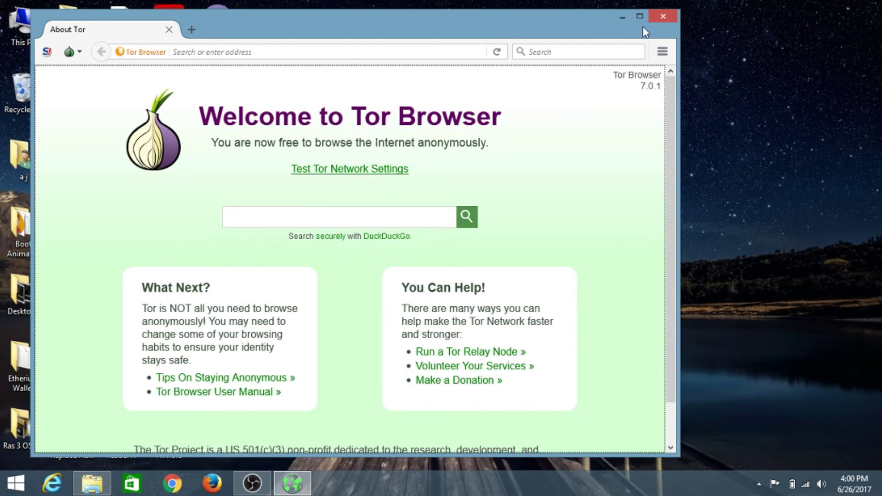
Search DuckDuckGo for 'ip address' and open iplocation.net's 'What is My IP Address?' result
click(322, 51)
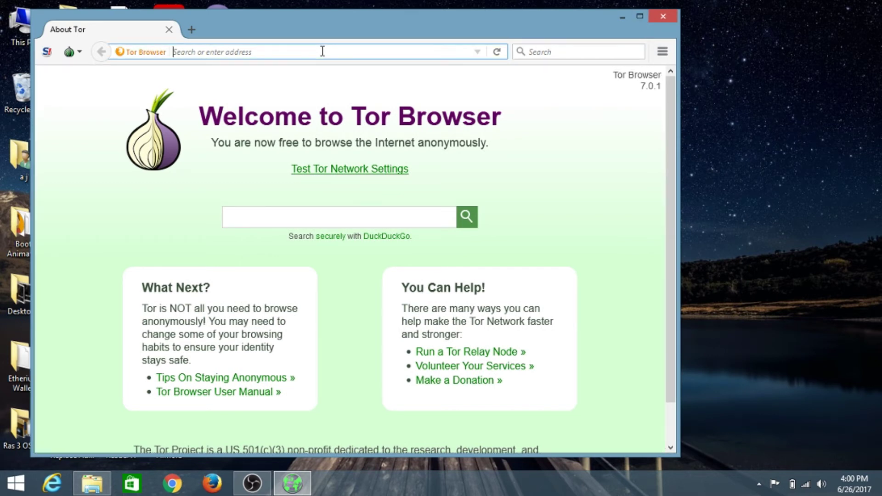
text(ip address)
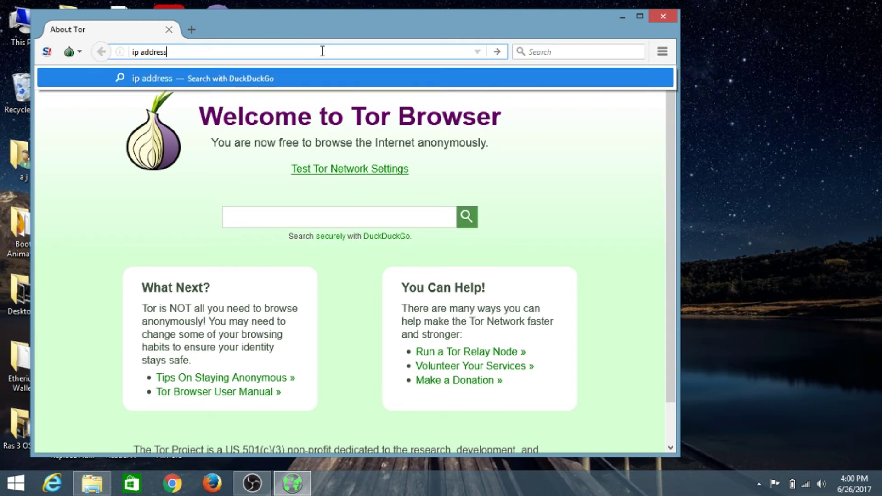
key(Return)
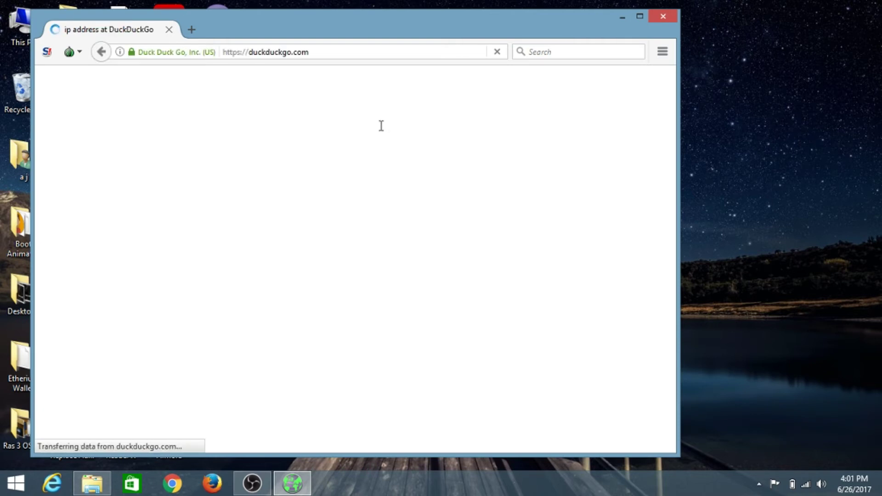
scroll(184, 257, down, 3)
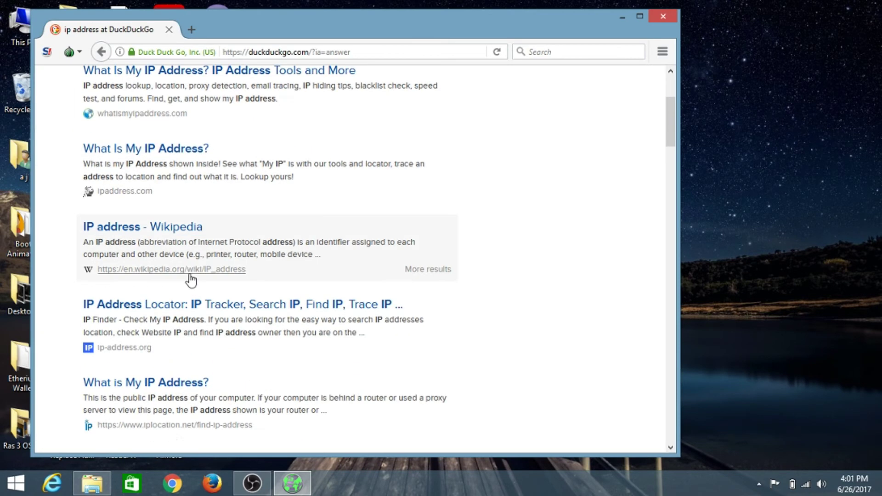
click(153, 388)
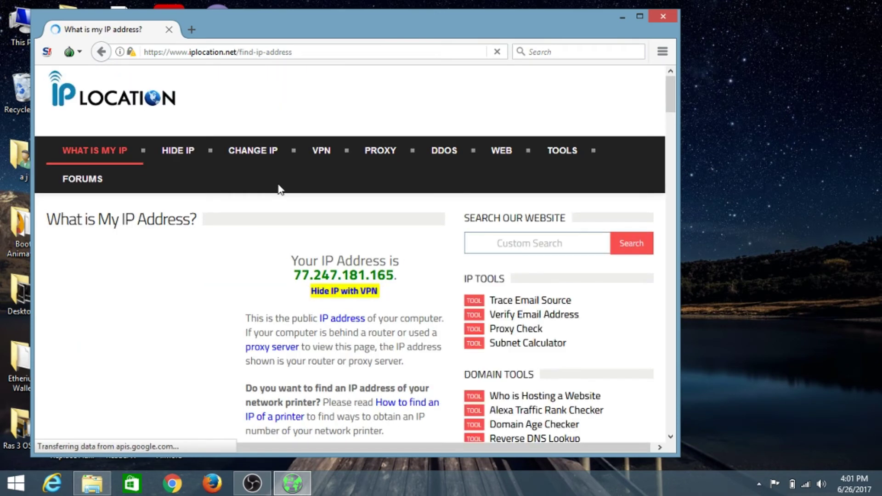
drag(294, 294, 402, 294)
click(398, 296)
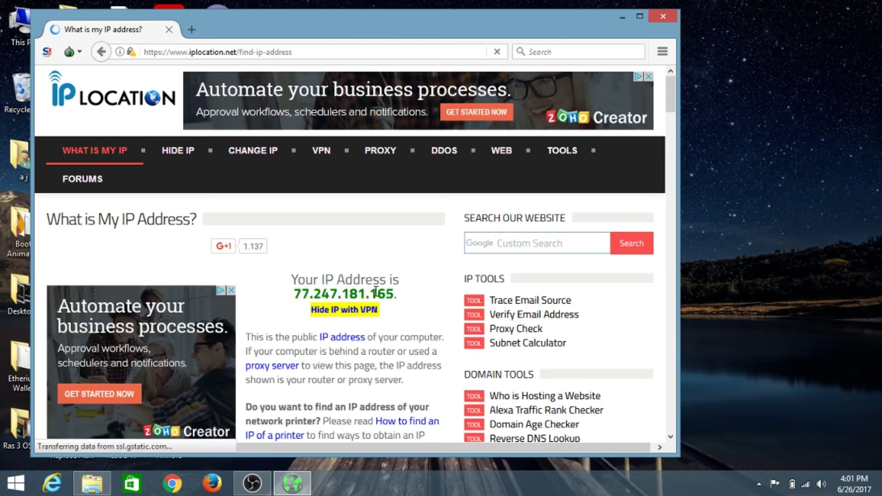
scroll(376, 291, down, 1)
scroll(376, 291, down, 3)
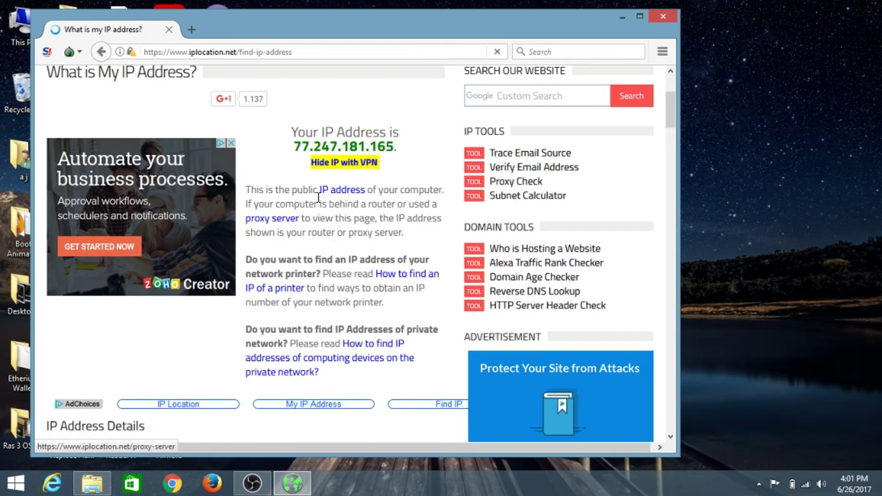
scroll(318, 142, down, 8)
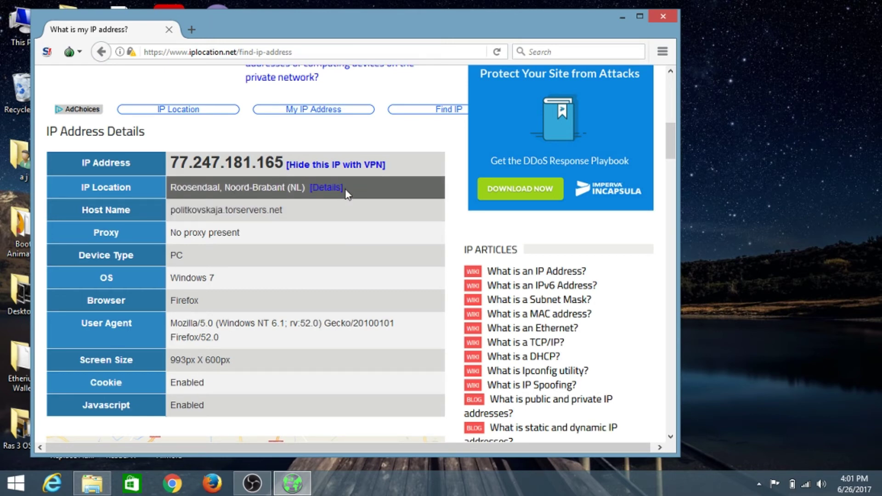
scroll(315, 220, down, 3)
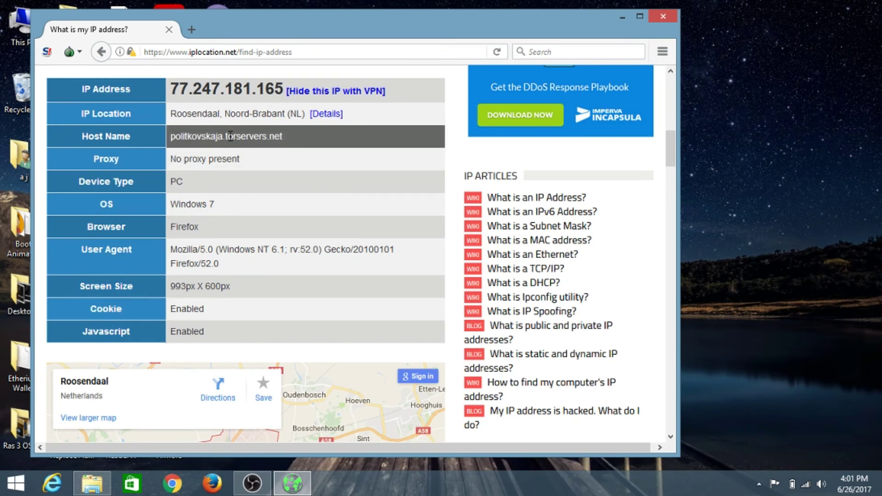
drag(225, 136, 282, 137)
click(276, 137)
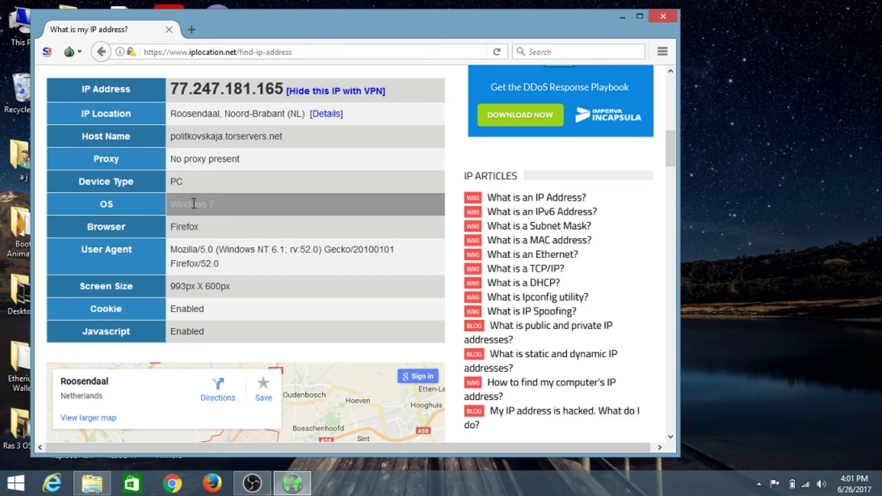
drag(178, 203, 214, 204)
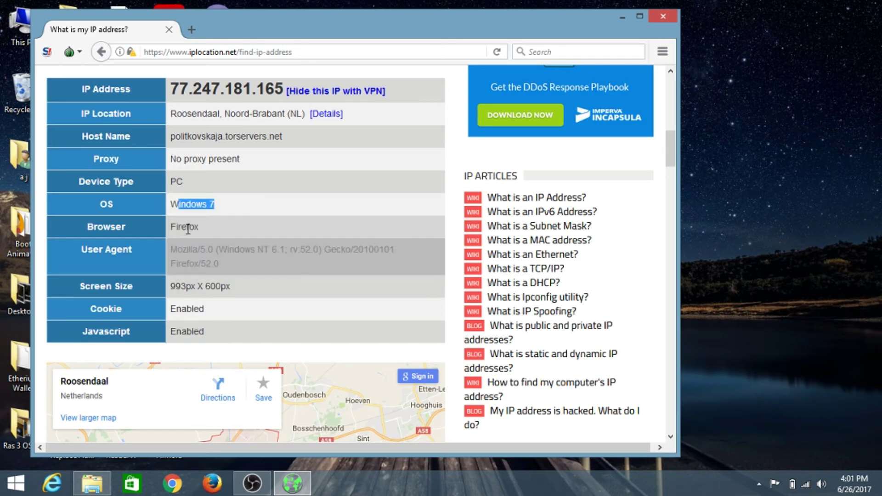
scroll(239, 247, down, 5)
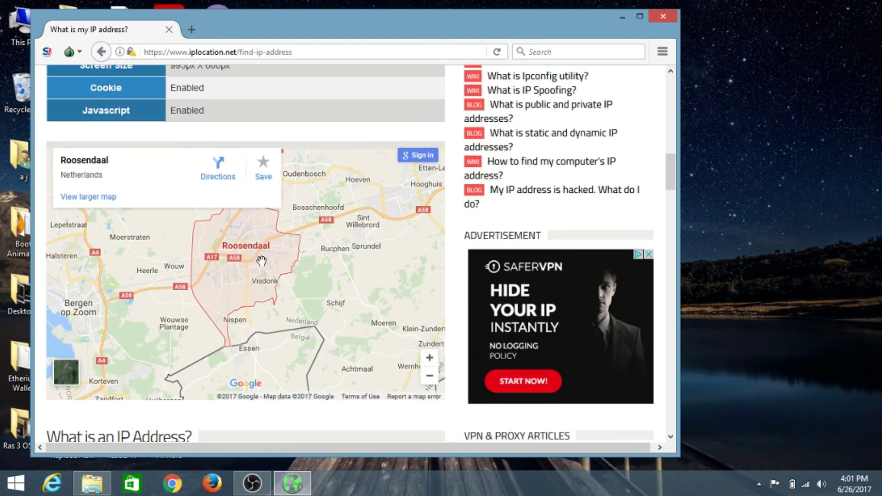
scroll(255, 260, down, 3)
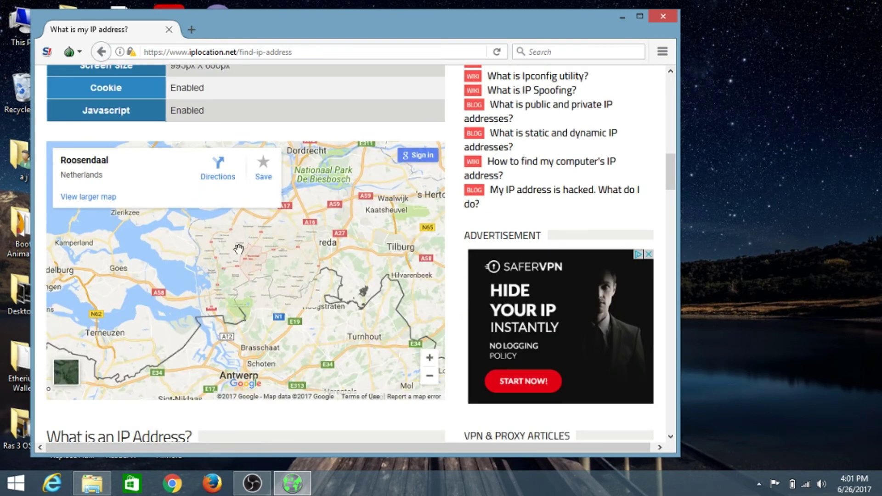
scroll(293, 236, down, 2)
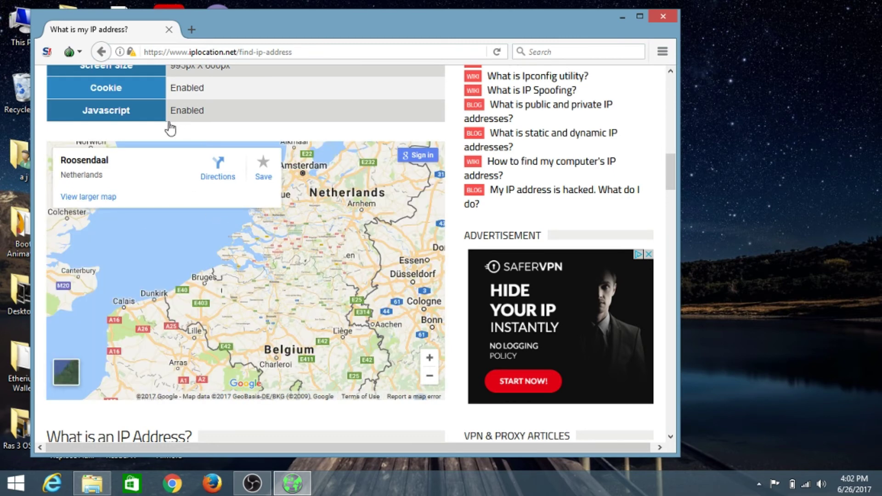
scroll(315, 170, up, 2)
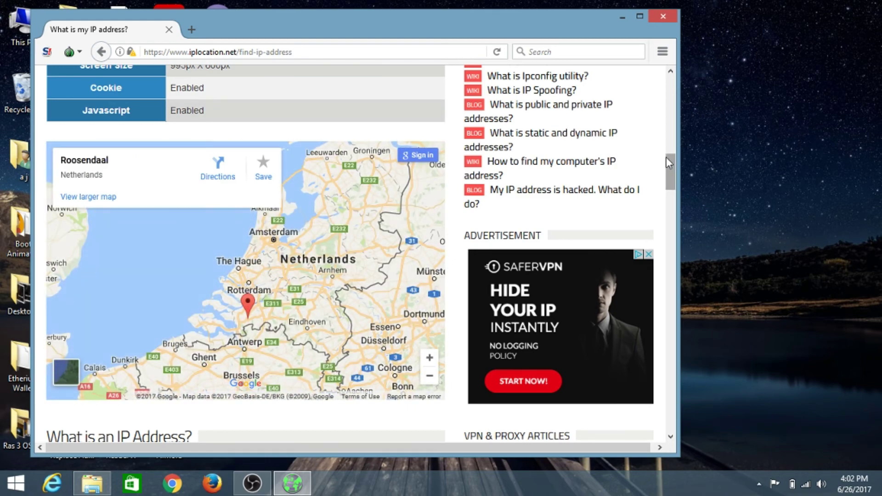
drag(667, 157, 661, 65)
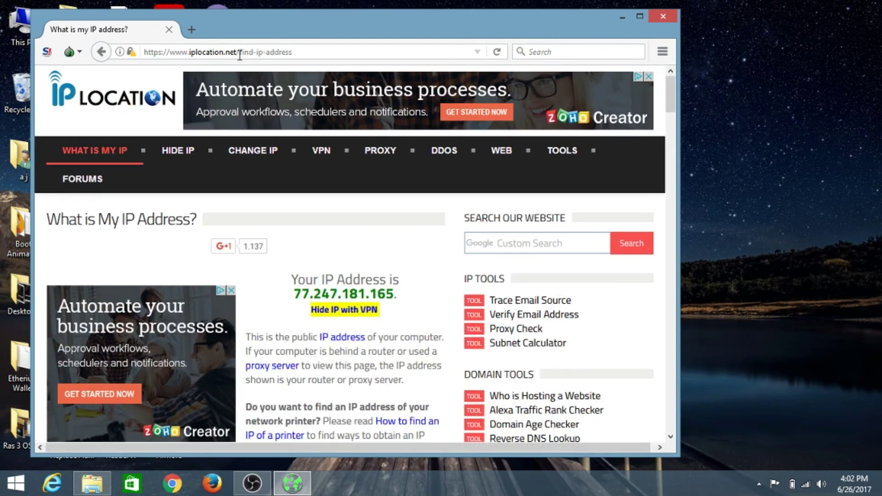
Shift the Tor Browser window slightly right, then close Tor Browser
drag(246, 35, 269, 35)
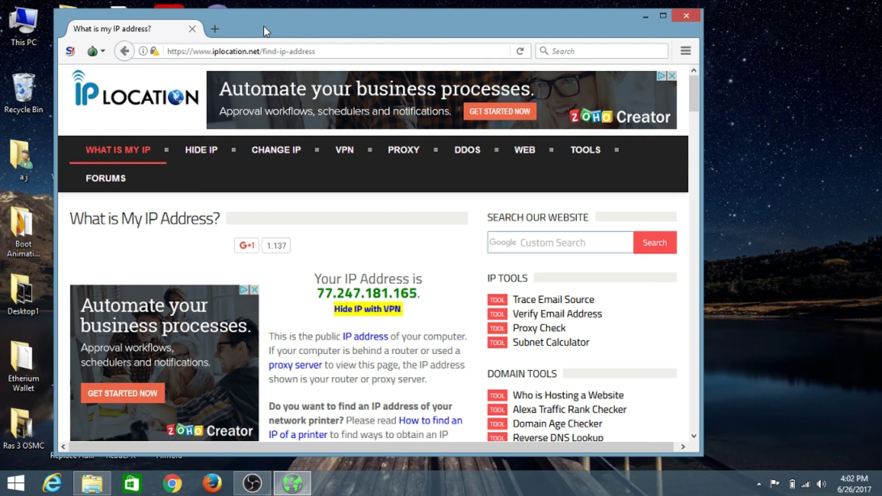
click(687, 17)
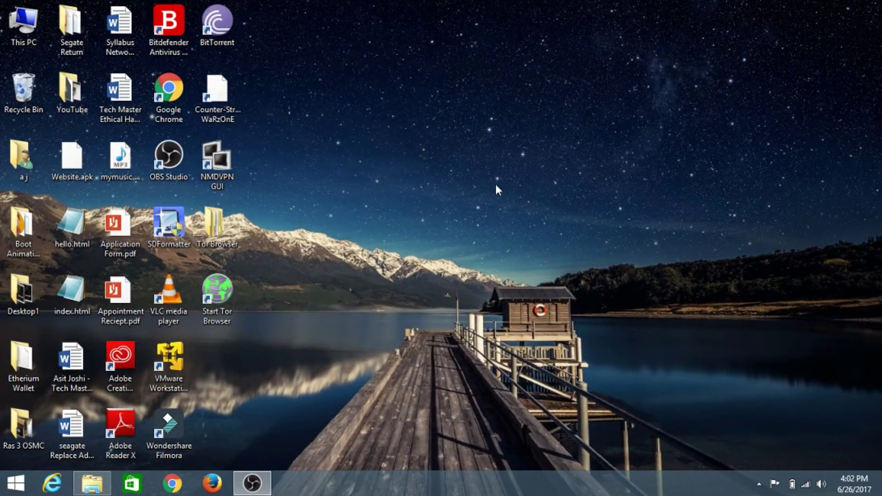